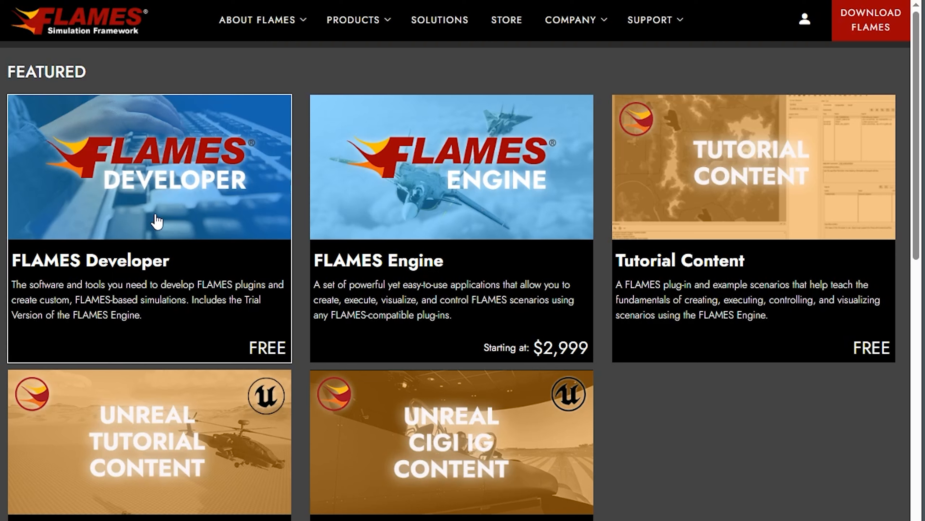
- Add one copy of the free FLAMES Developer for Windows to the cart and return to the store listing
{"action": "left_click", "coordinate": [157, 221]}
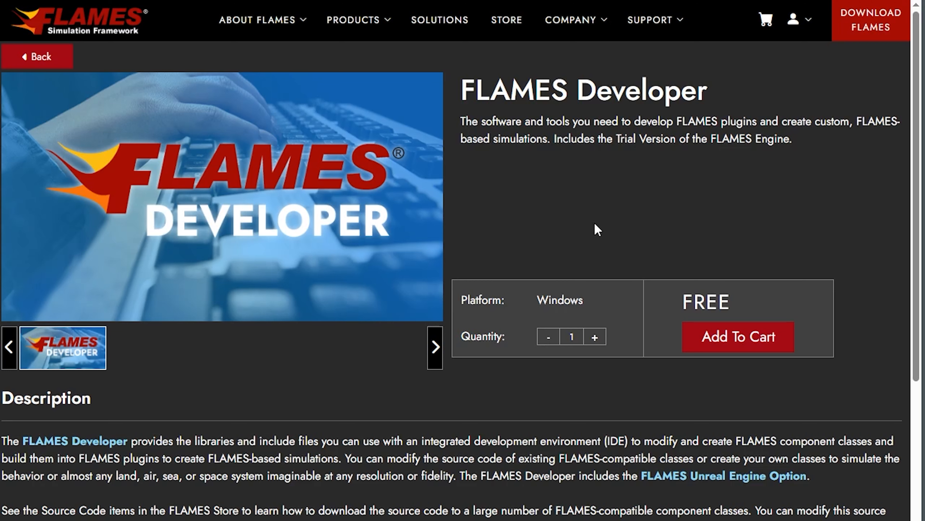
{"action": "left_click", "coordinate": [729, 346]}
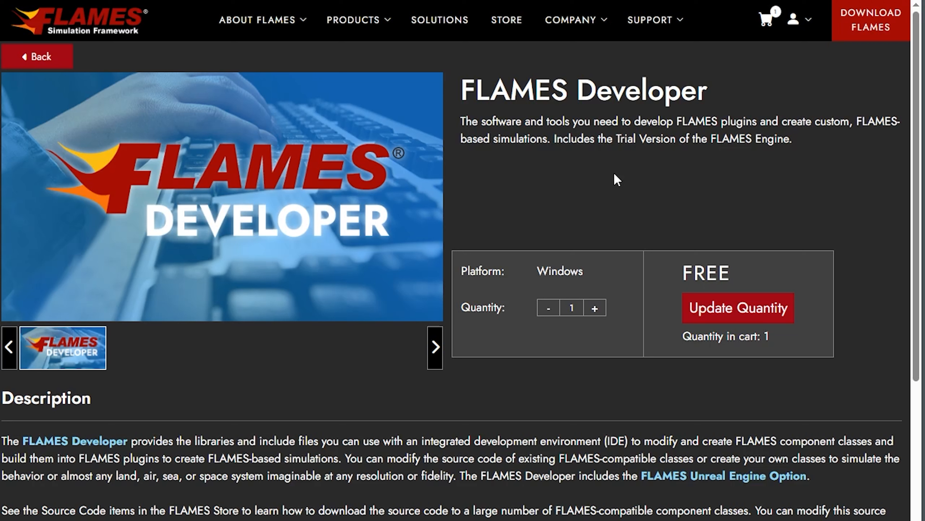
{"action": "left_click", "coordinate": [43, 63]}
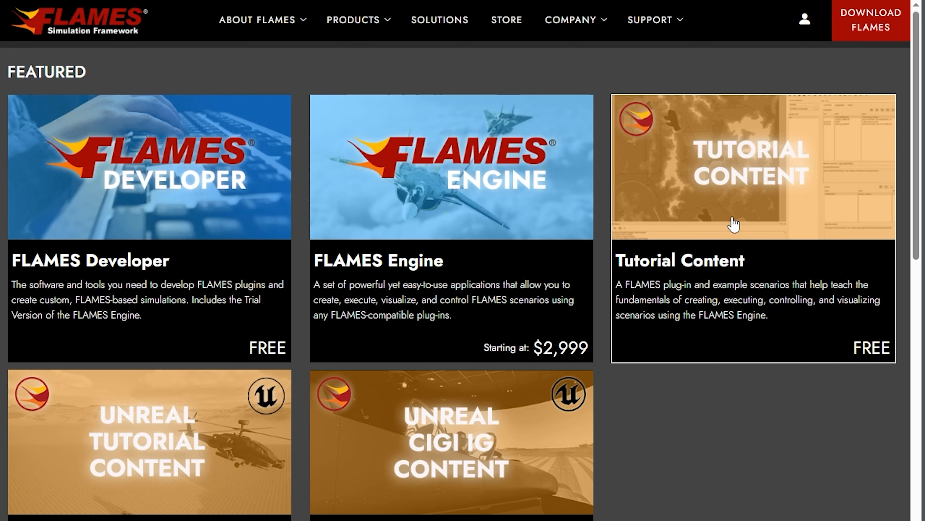
- Add one copy of the free Tutorial Content for Windows to the cart and proceed to checkout with both items
{"action": "scroll", "coordinate": [330, 489], "scroll_direction": "down", "scroll_amount": 12}
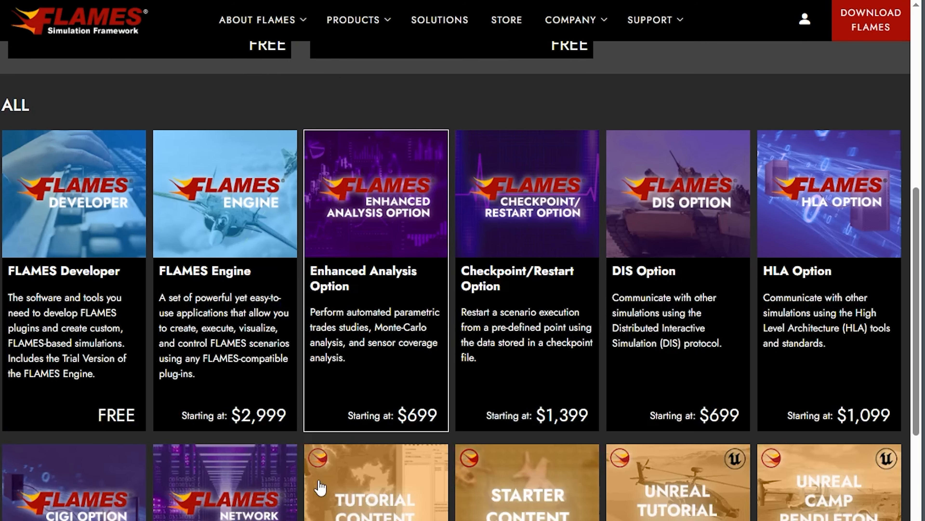
{"action": "left_click", "coordinate": [370, 516]}
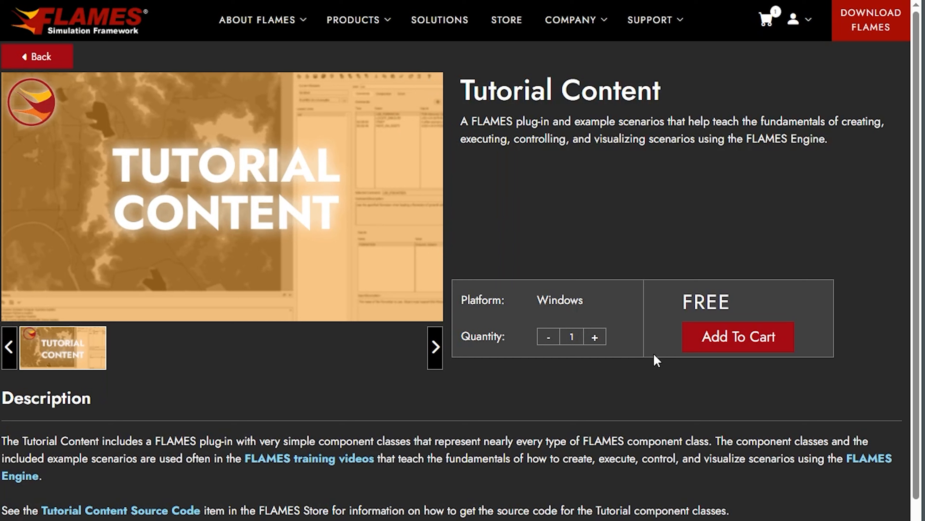
{"action": "left_click", "coordinate": [736, 344]}
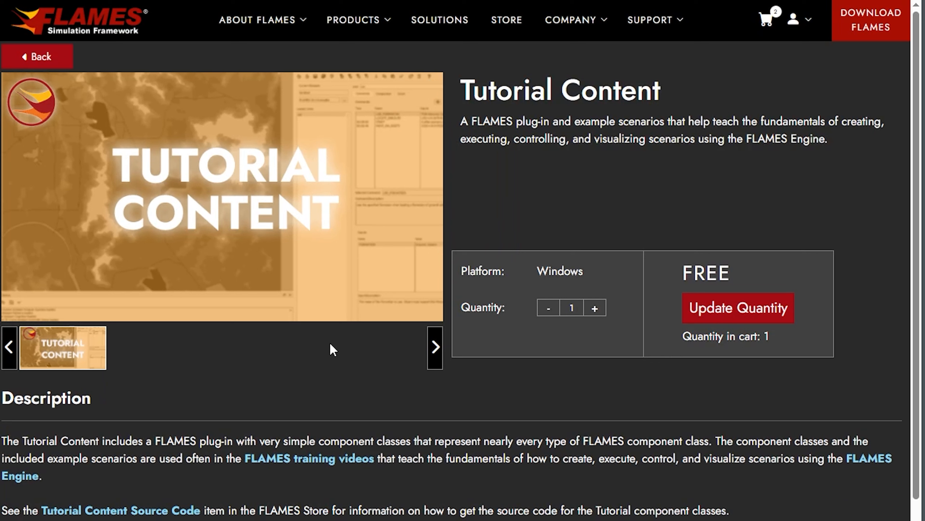
{"action": "left_click", "coordinate": [768, 23]}
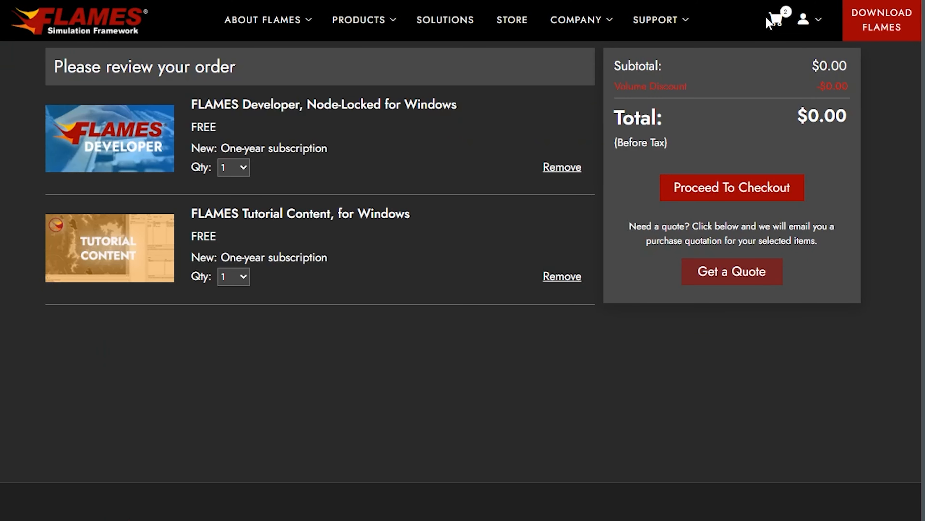
{"action": "left_click", "coordinate": [720, 191]}
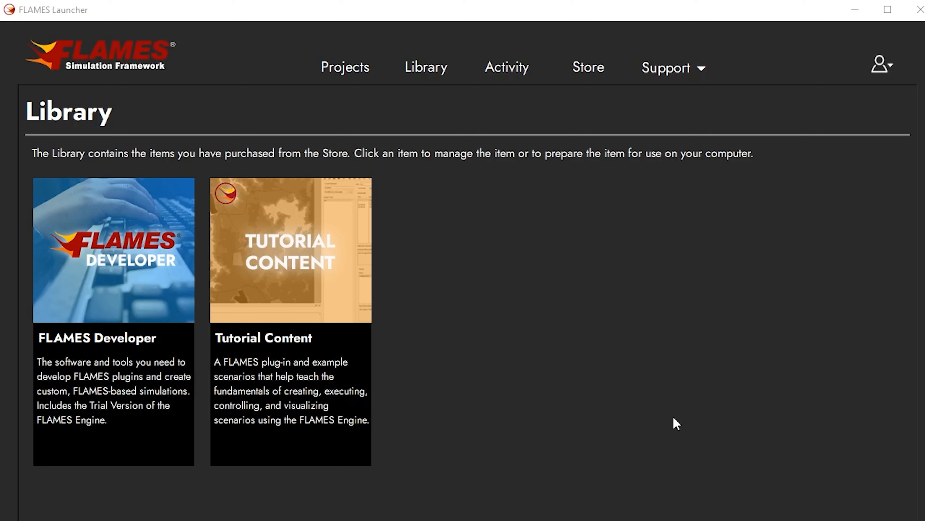
- Switch to FLAMES Launcher and download FLAMES Developer version 22.3, 64-bit, from the library
{"action": "left_click", "coordinate": [419, 70]}
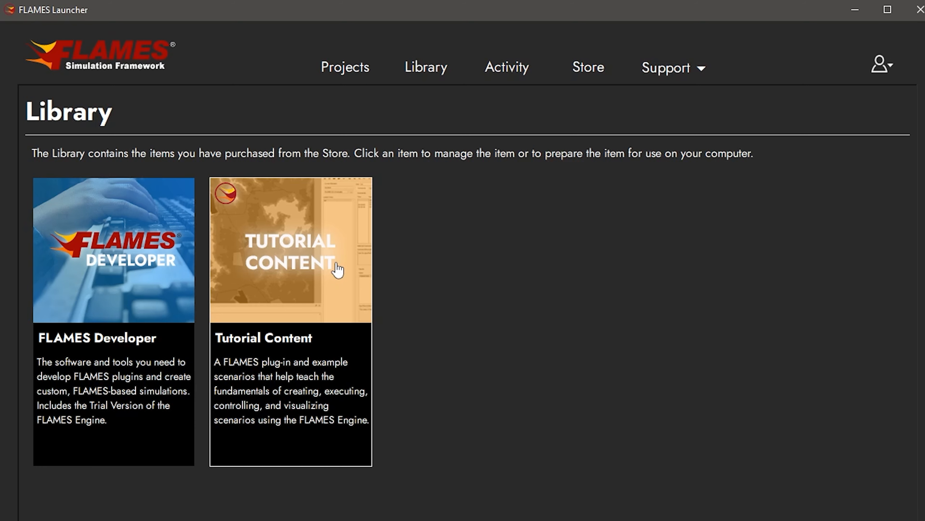
{"action": "left_click", "coordinate": [114, 293]}
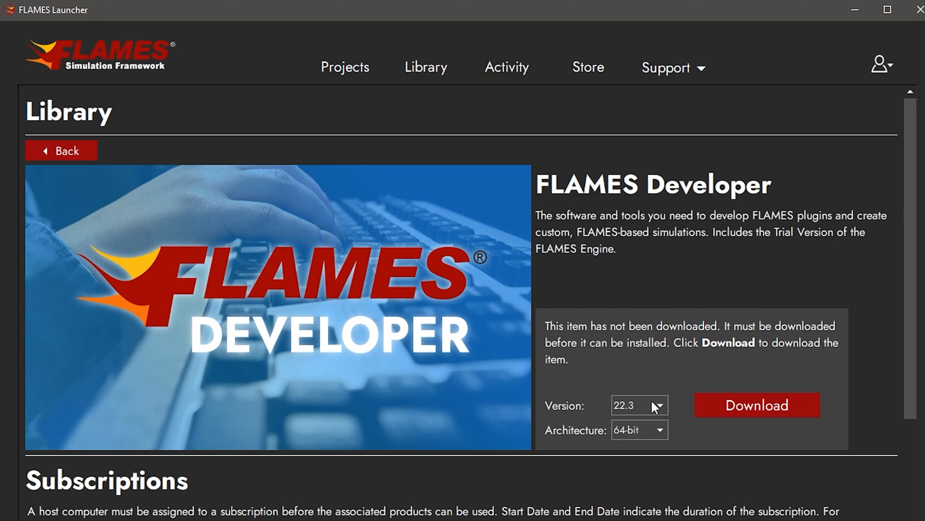
{"action": "left_click", "coordinate": [747, 405]}
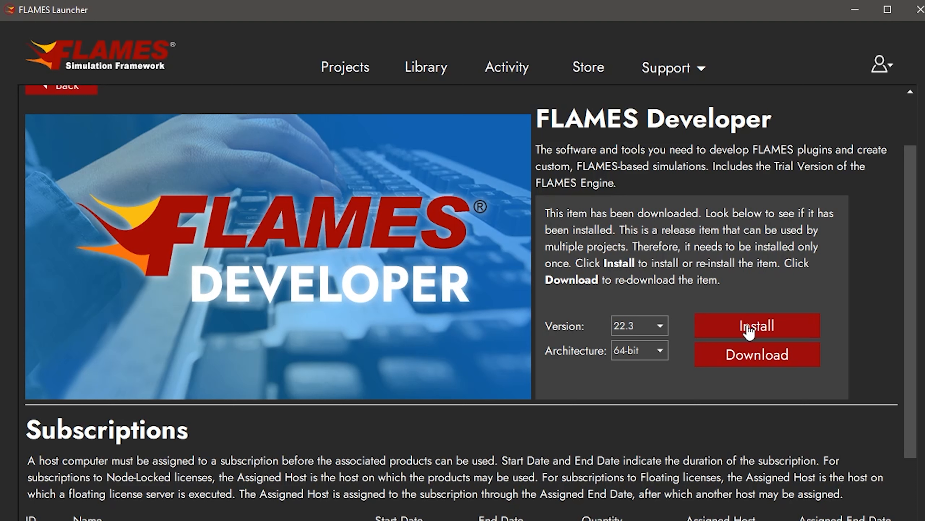
- Install both FLAMES Developer and FLAMES Documentation, keeping the default release and documentation paths
{"action": "left_click", "coordinate": [732, 328]}
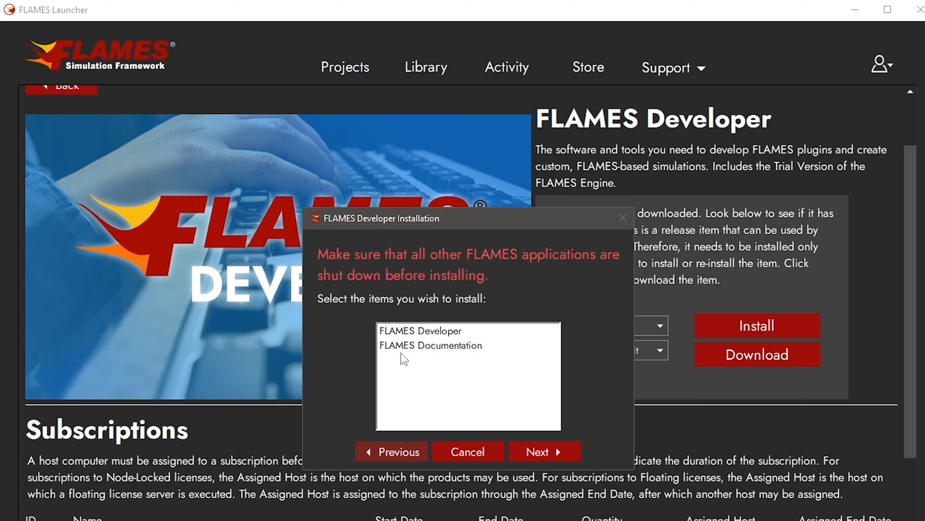
{"action": "left_click", "coordinate": [446, 331]}
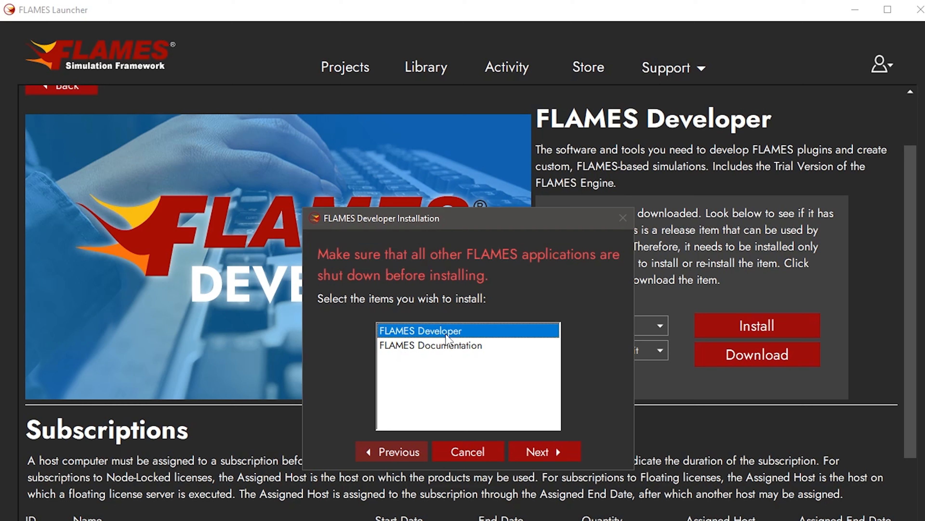
{"action": "left_click", "coordinate": [449, 346]}
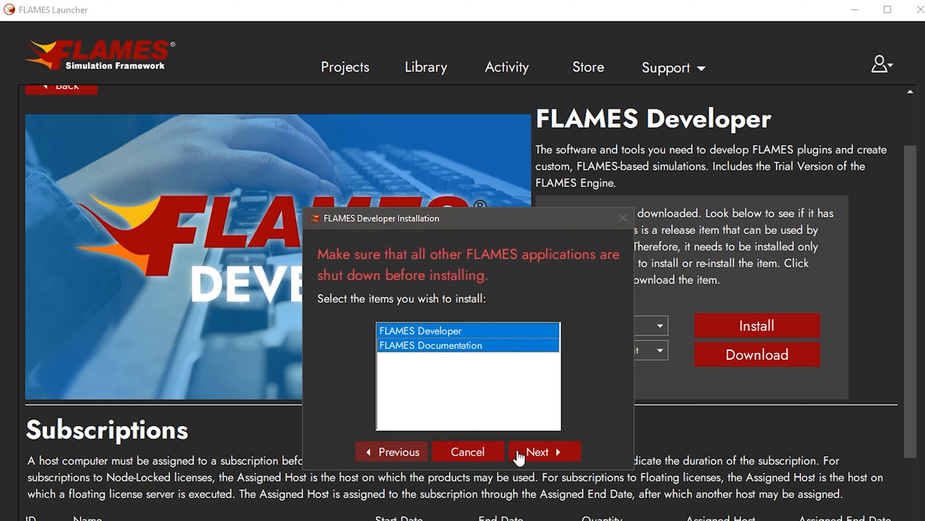
{"action": "left_click", "coordinate": [536, 452]}
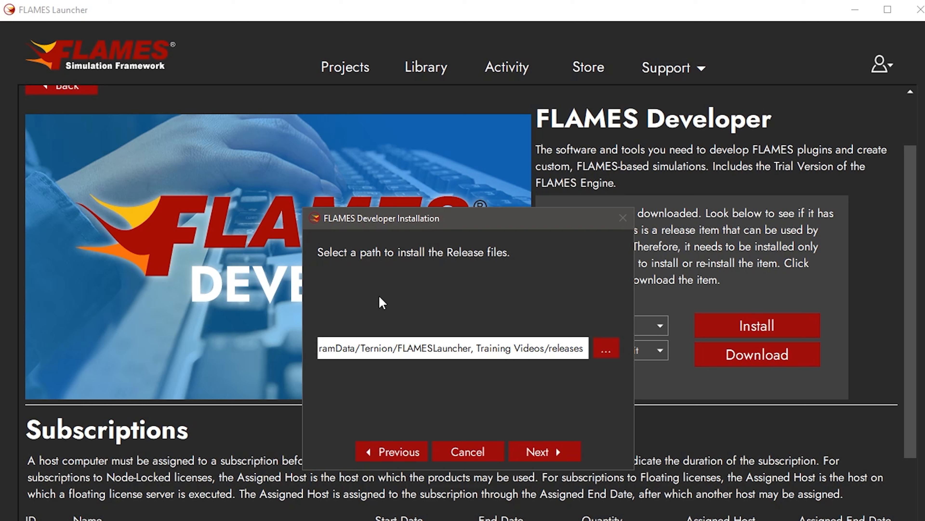
{"action": "left_click", "coordinate": [543, 460]}
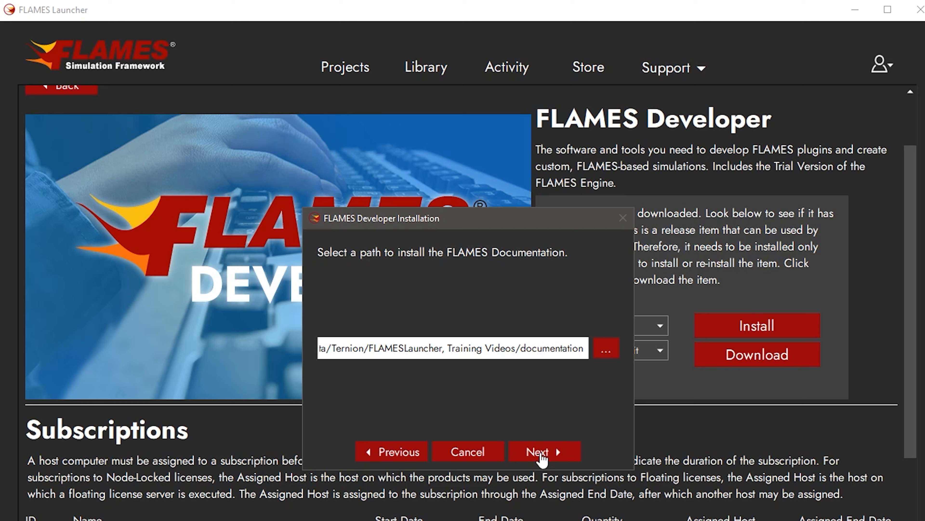
{"action": "left_click", "coordinate": [542, 460]}
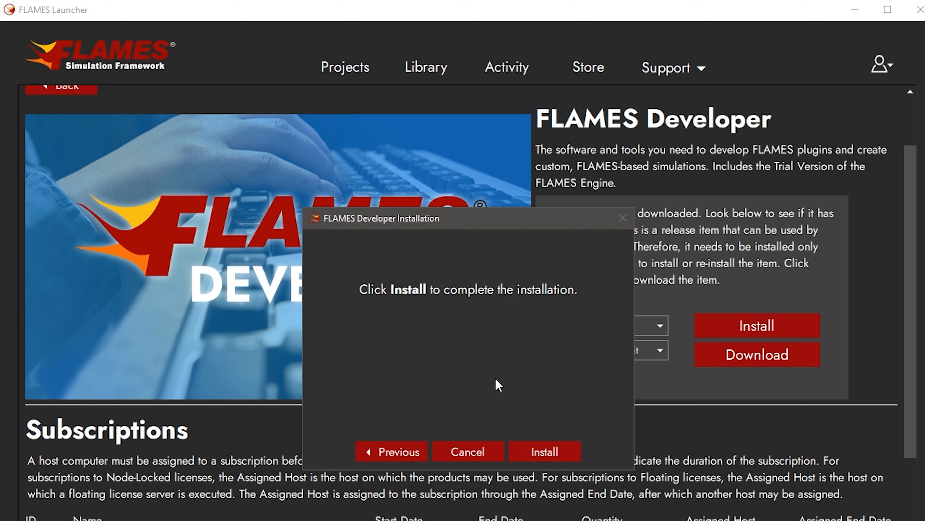
{"action": "left_click", "coordinate": [544, 452]}
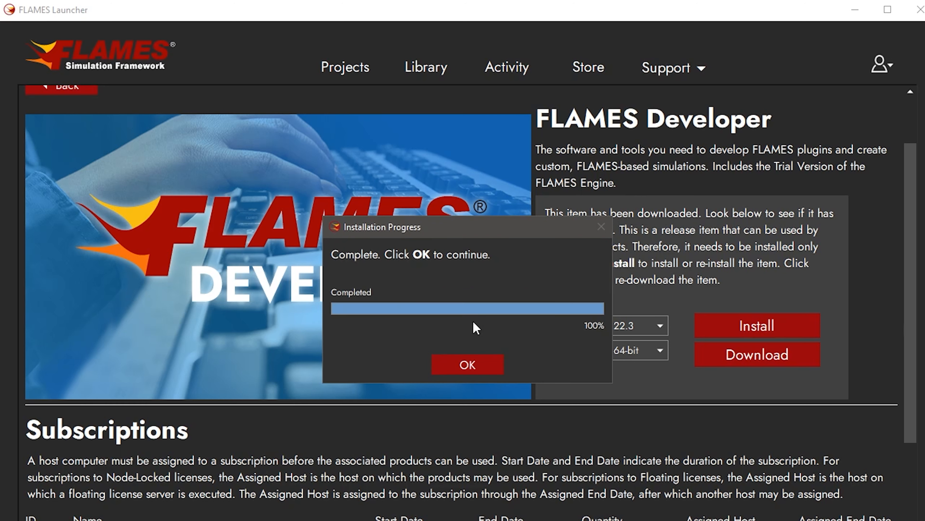
{"action": "left_click", "coordinate": [474, 366]}
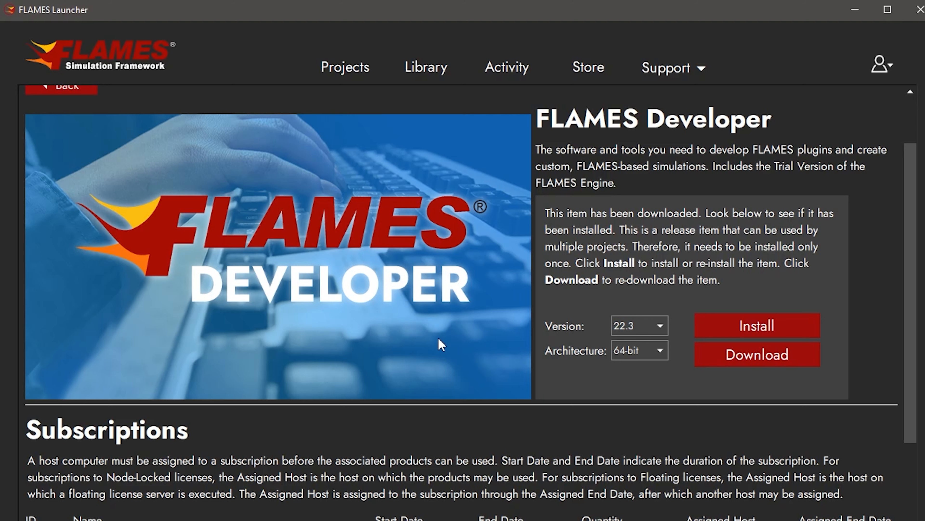
- Assign this host computer to the FLAMES Developer node-locked subscription with the assigned end date 07/01/2026
{"action": "scroll", "coordinate": [440, 341], "scroll_direction": "down", "scroll_amount": 2}
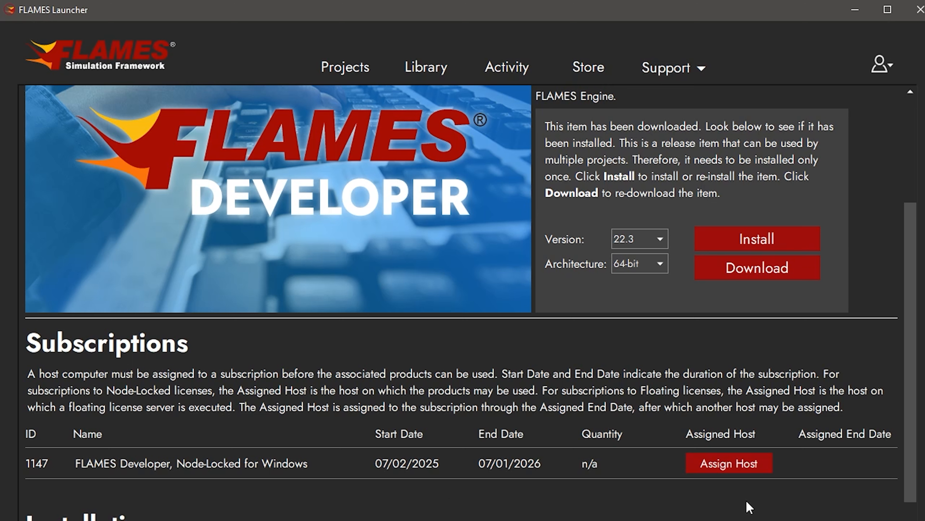
{"action": "left_click", "coordinate": [725, 462]}
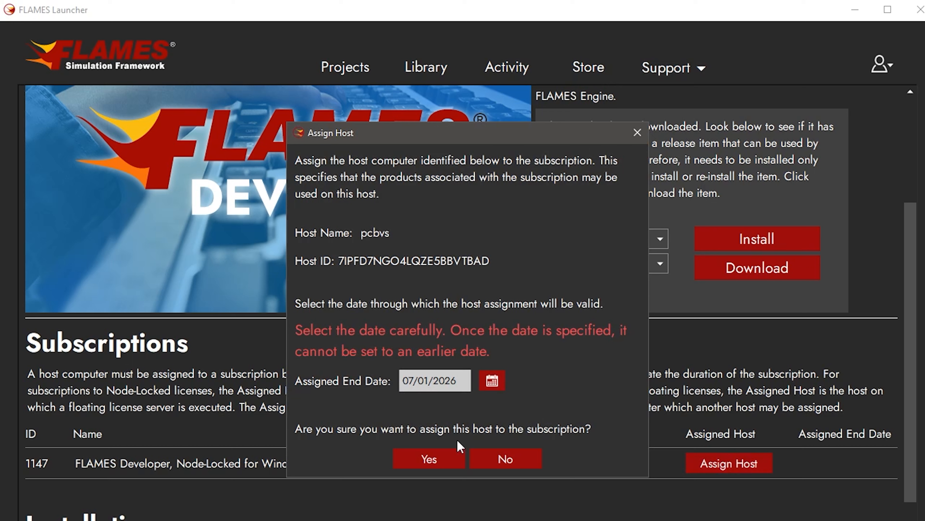
{"action": "left_click", "coordinate": [421, 460]}
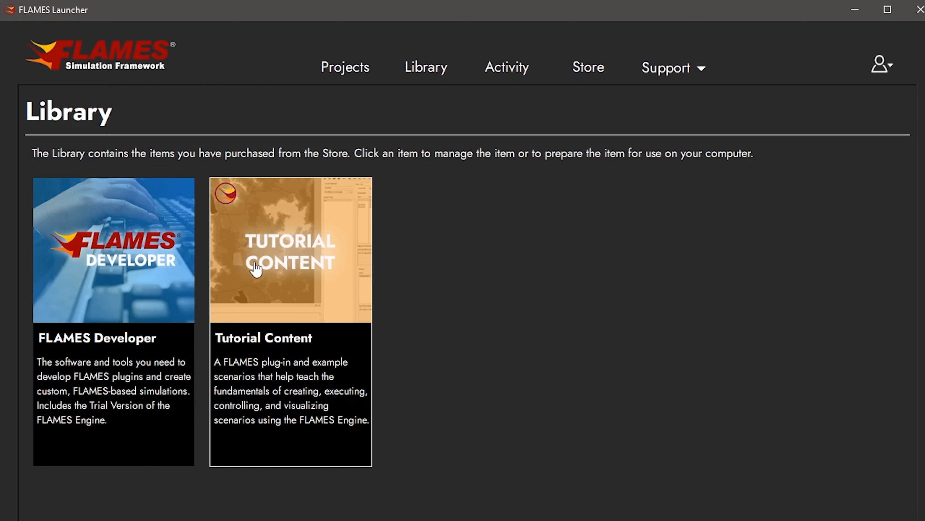
- Download Tutorial Content version 22.3, 64-bit, from the library and start its installation
{"action": "left_click", "coordinate": [302, 260]}
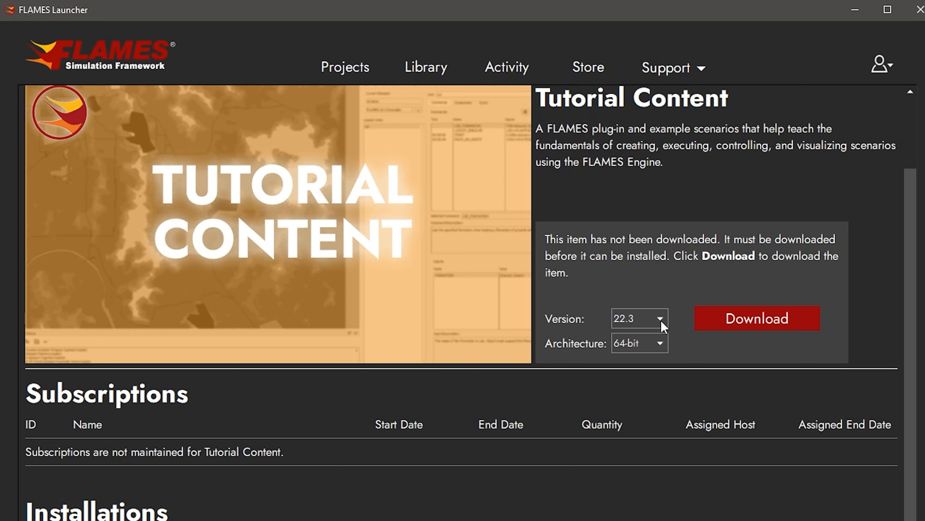
{"action": "left_click", "coordinate": [740, 320]}
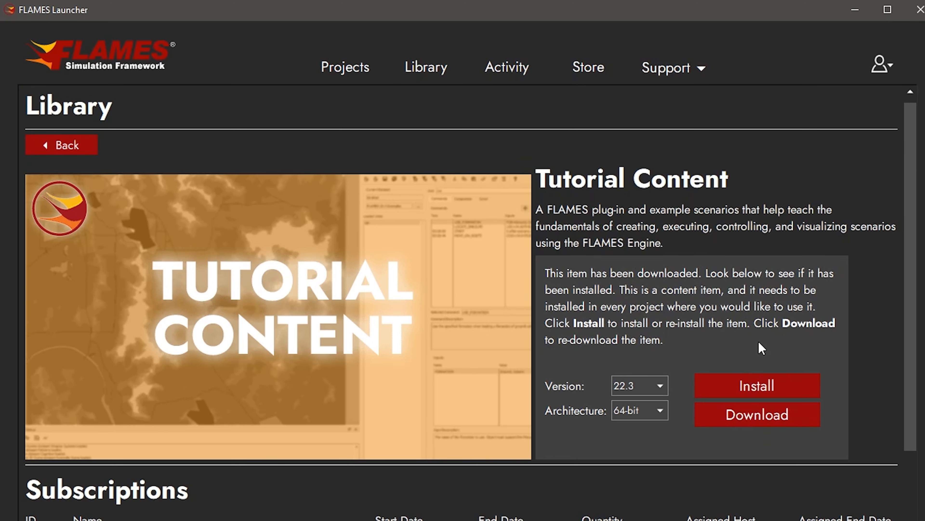
{"action": "left_click", "coordinate": [745, 392]}
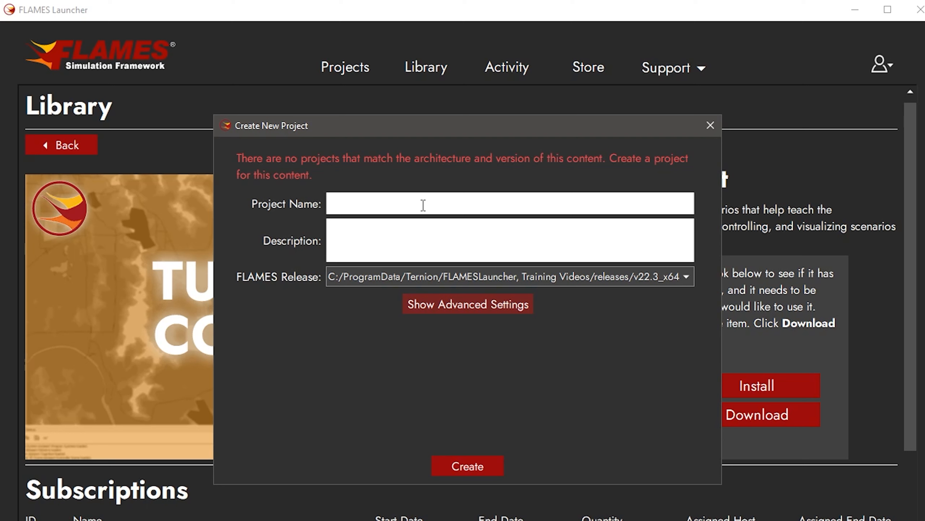
- Create a project named Tutorial on the v22.3_x64 release, entering the person's full name as database username and no password
{"action": "type", "text": "Tutorial"}
{"action": "left_click", "coordinate": [466, 470]}
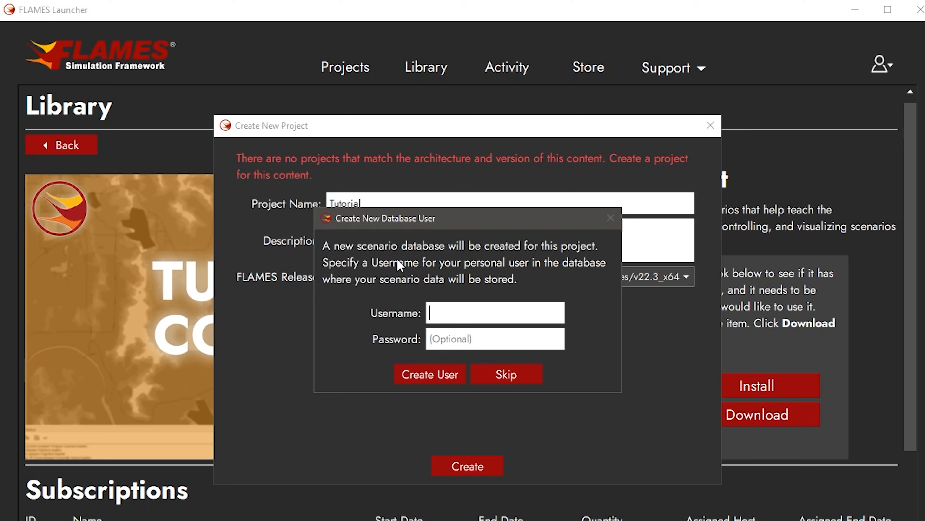
{"action": "type", "text": "John Doe"}
{"action": "left_click", "coordinate": [423, 376]}
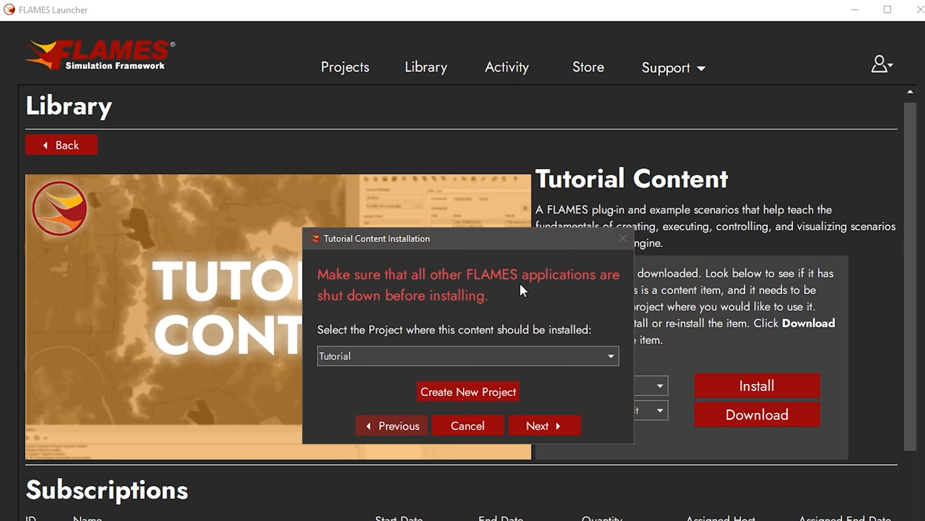
- Install Tutorial Components, Tutorial Scenarios and Tutorial Documentation into the Tutorial project, keeping the default documentation path
{"action": "left_click", "coordinate": [394, 362]}
{"action": "left_click", "coordinate": [386, 374]}
{"action": "left_click", "coordinate": [531, 434]}
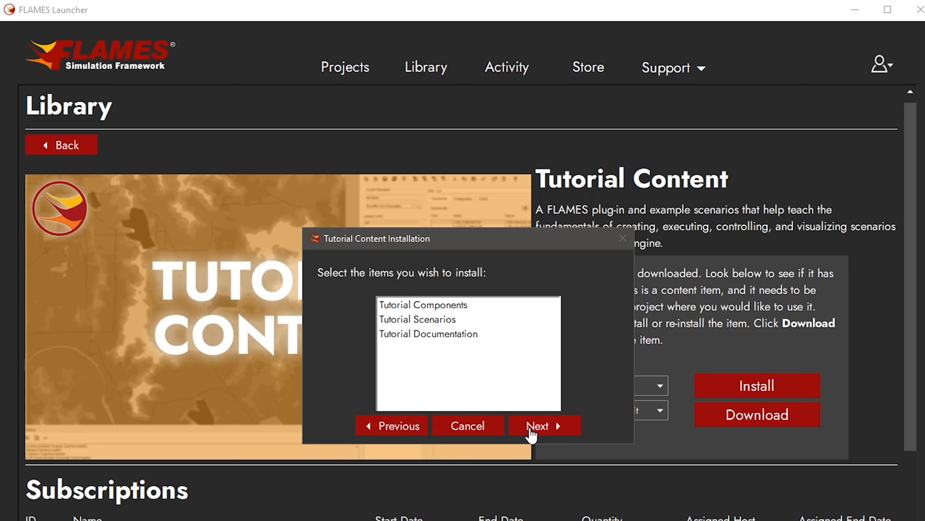
{"action": "left_click", "coordinate": [451, 311]}
{"action": "left_click", "coordinate": [447, 326]}
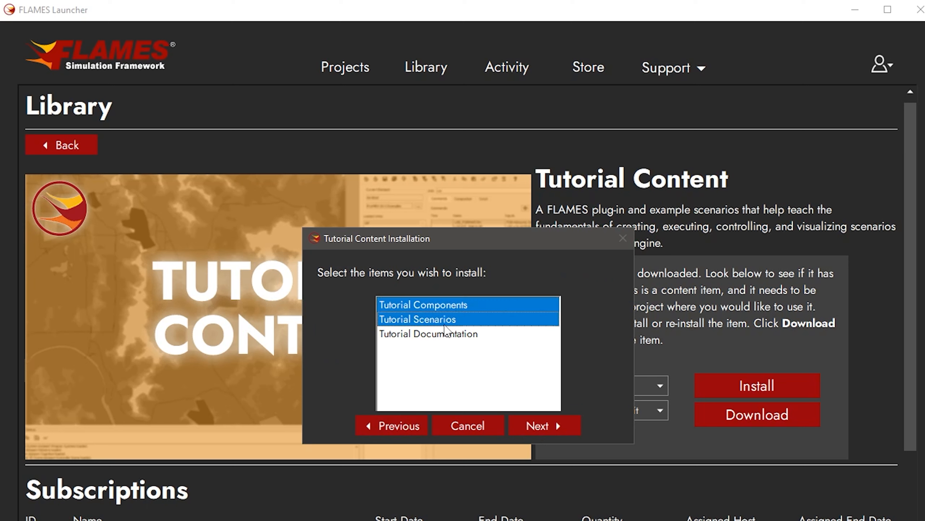
{"action": "left_click", "coordinate": [443, 340]}
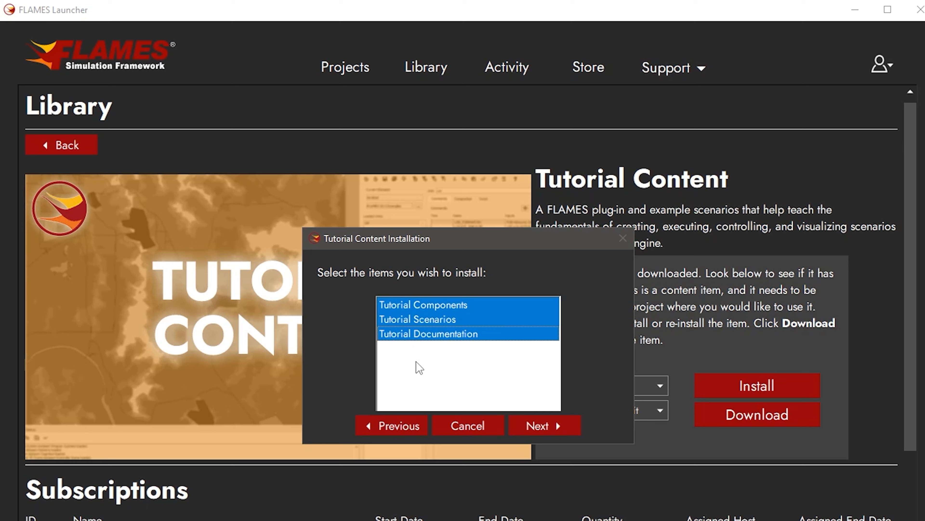
{"action": "left_click", "coordinate": [554, 426]}
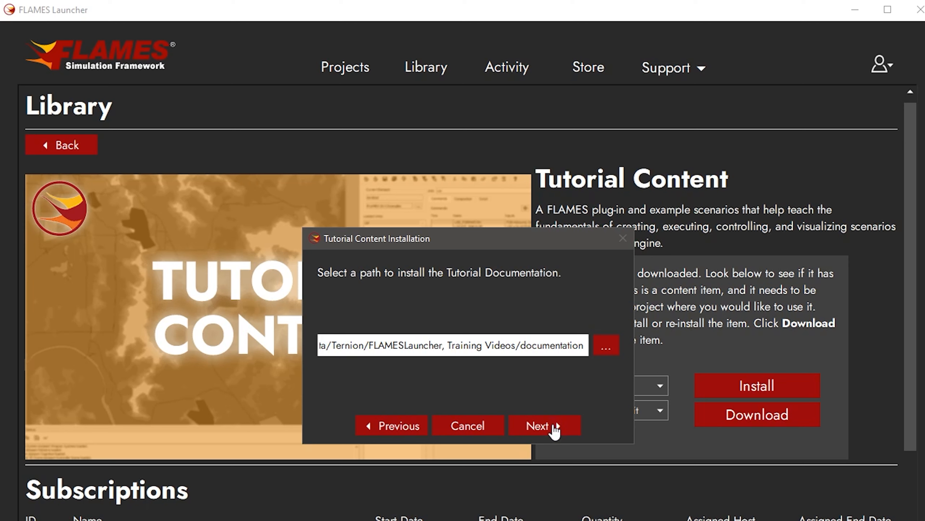
{"action": "left_click", "coordinate": [547, 426]}
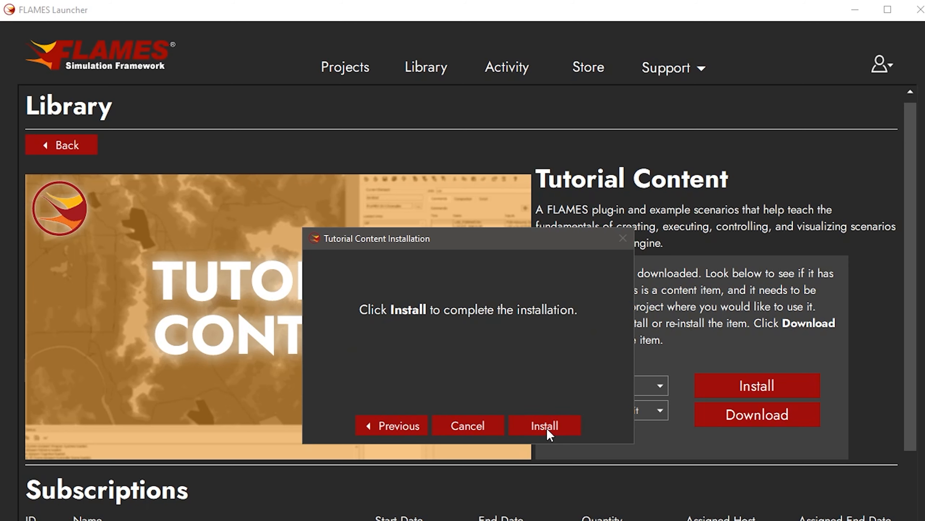
{"action": "left_click", "coordinate": [546, 427]}
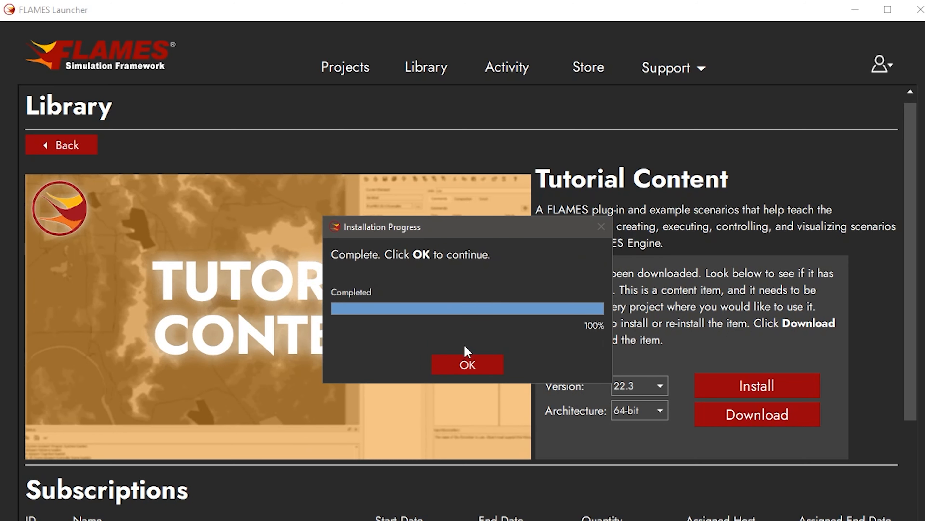
{"action": "left_click", "coordinate": [466, 364]}
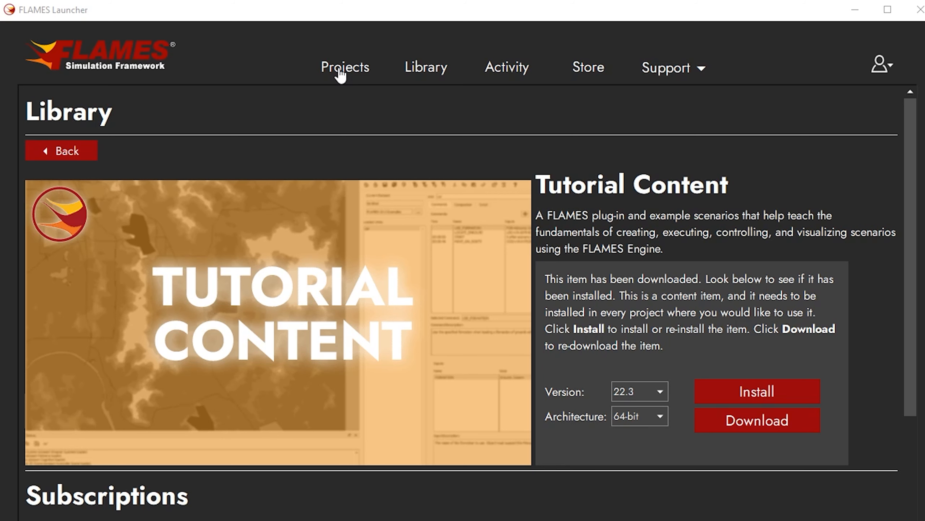
- Open the Tutorial project and look through its applications and documentation
{"action": "left_click", "coordinate": [340, 70]}
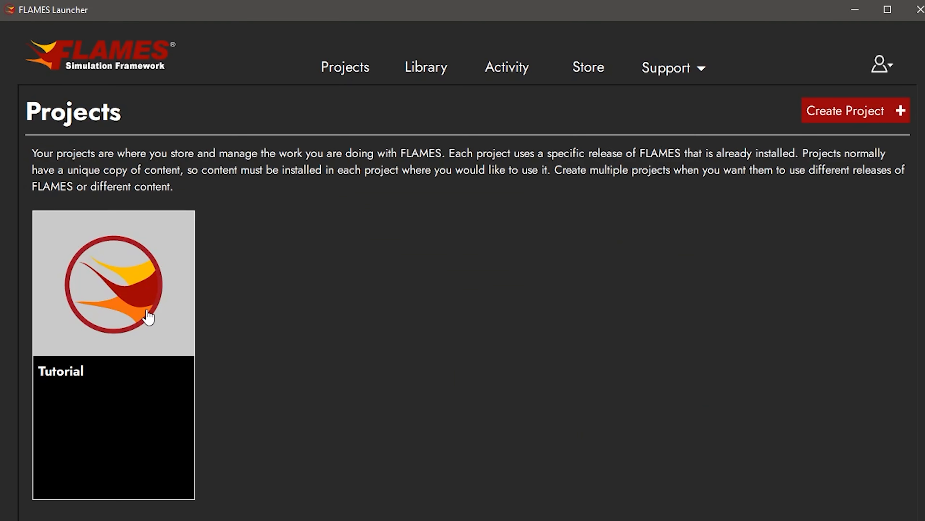
{"action": "left_click", "coordinate": [112, 303]}
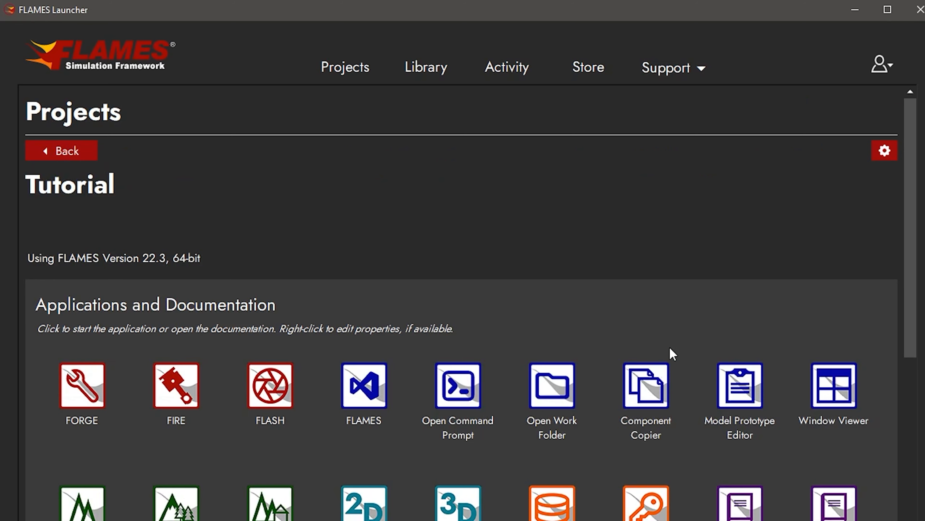
{"action": "scroll", "coordinate": [368, 512], "scroll_direction": "down", "scroll_amount": 2}
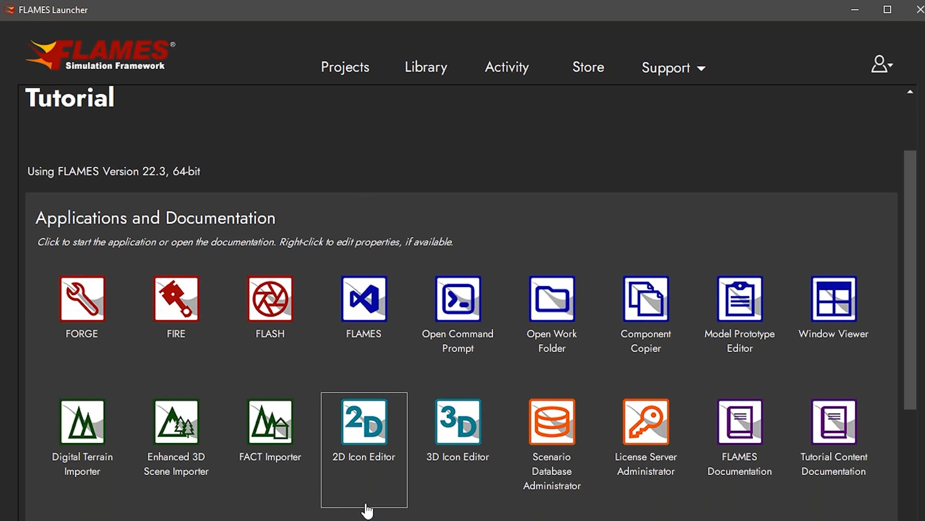
{"action": "scroll", "coordinate": [611, 496], "scroll_direction": "down", "scroll_amount": 2}
{"action": "scroll", "coordinate": [612, 501], "scroll_direction": "up", "scroll_amount": 4}
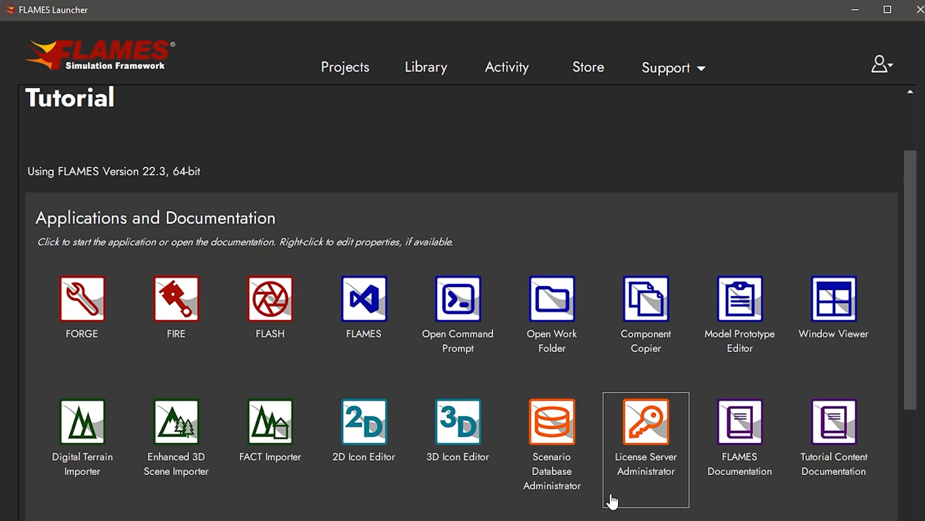